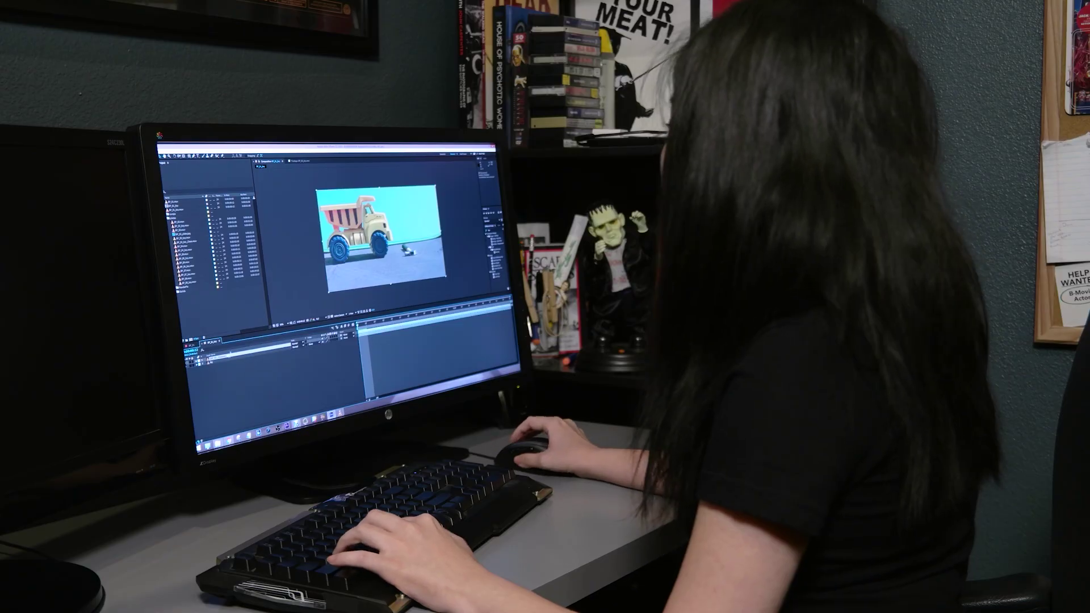
# - Play the footage, then start a RotoBezier garbage matte with points along the top edge
pyautogui.press('space')
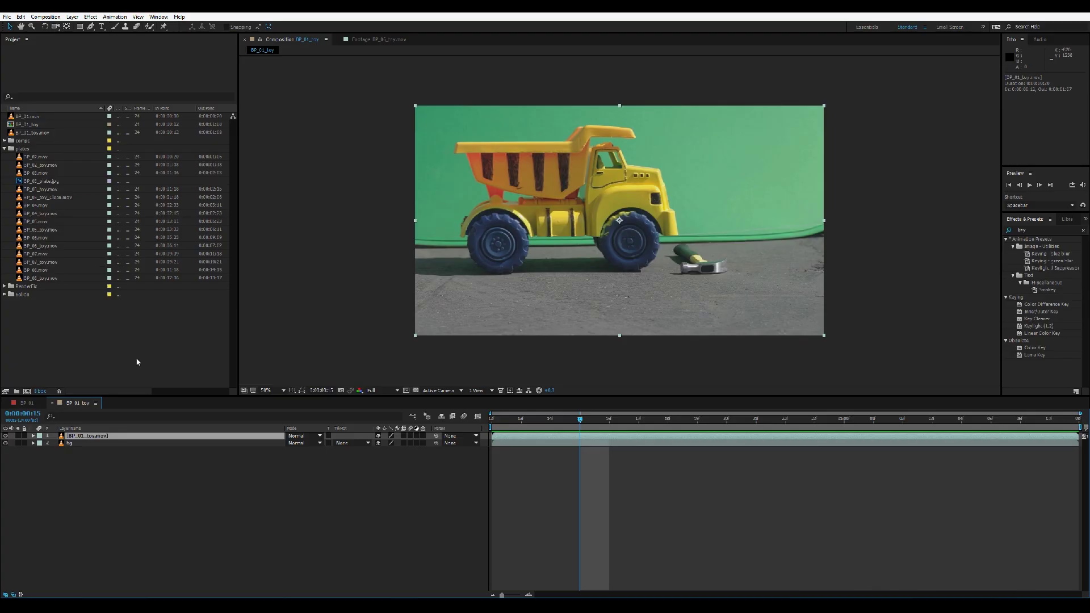
pyautogui.click(91, 27)
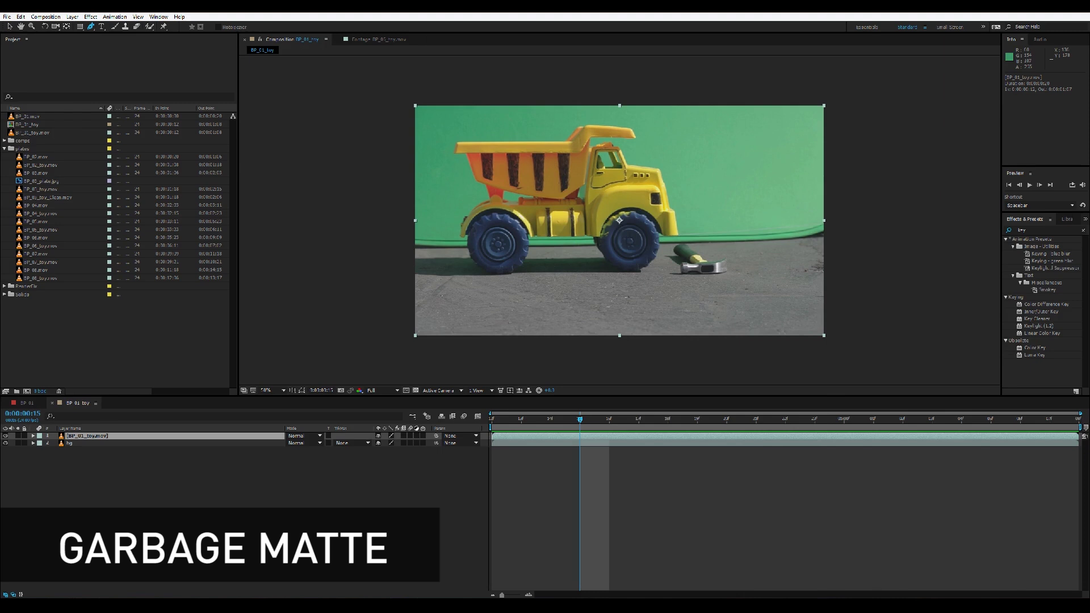
pyautogui.click(366, 112)
pyautogui.click(392, 90)
pyautogui.click(554, 91)
pyautogui.click(583, 90)
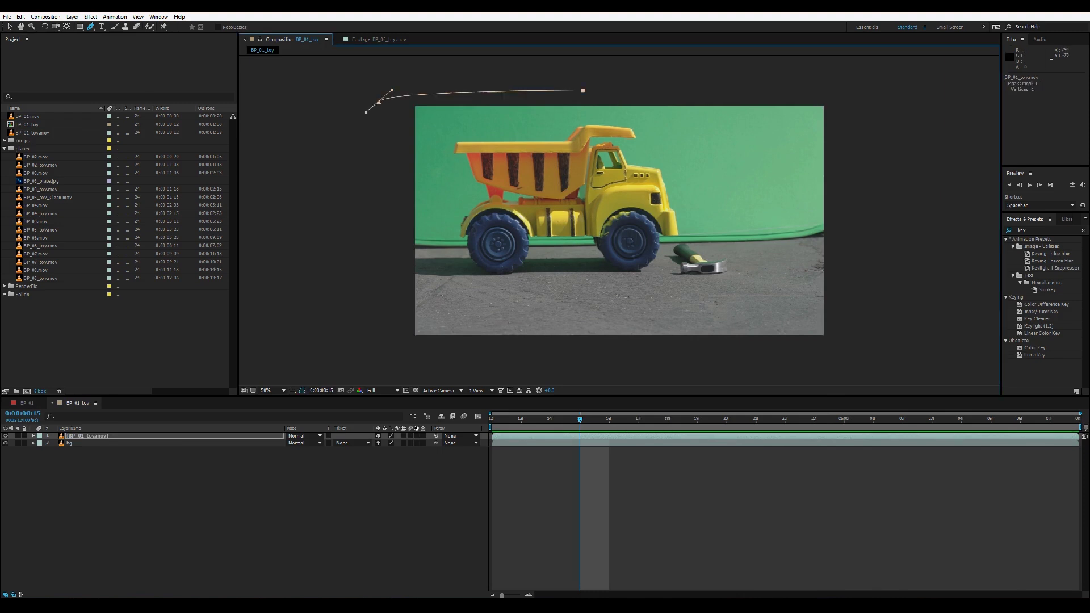
pyautogui.click(613, 89)
# - Run the matte down the right side, along the green screen base, and close it
pyautogui.moveTo(885, 114); pyautogui.dragTo(886, 145)
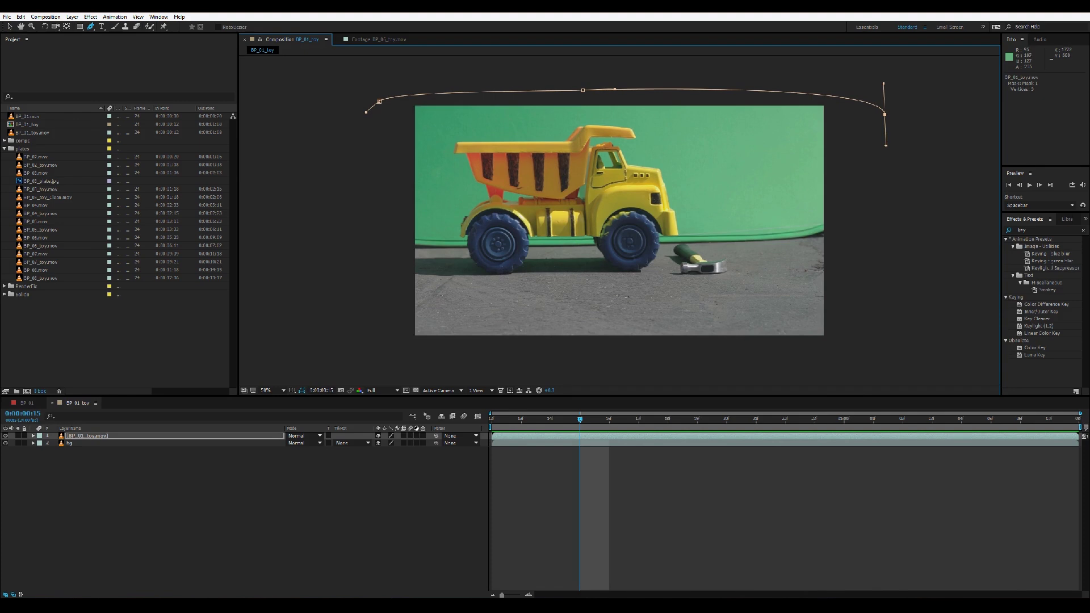
pyautogui.click(791, 231)
pyautogui.click(670, 235)
pyautogui.click(568, 240)
pyautogui.click(459, 240)
pyautogui.click(438, 240)
pyautogui.click(404, 234)
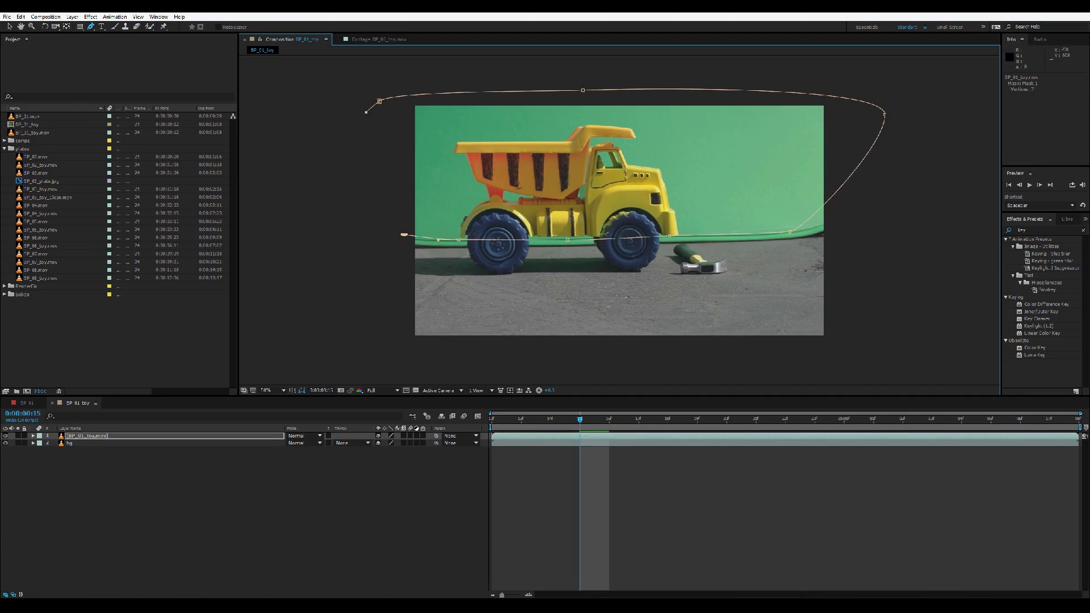
pyautogui.click(379, 101)
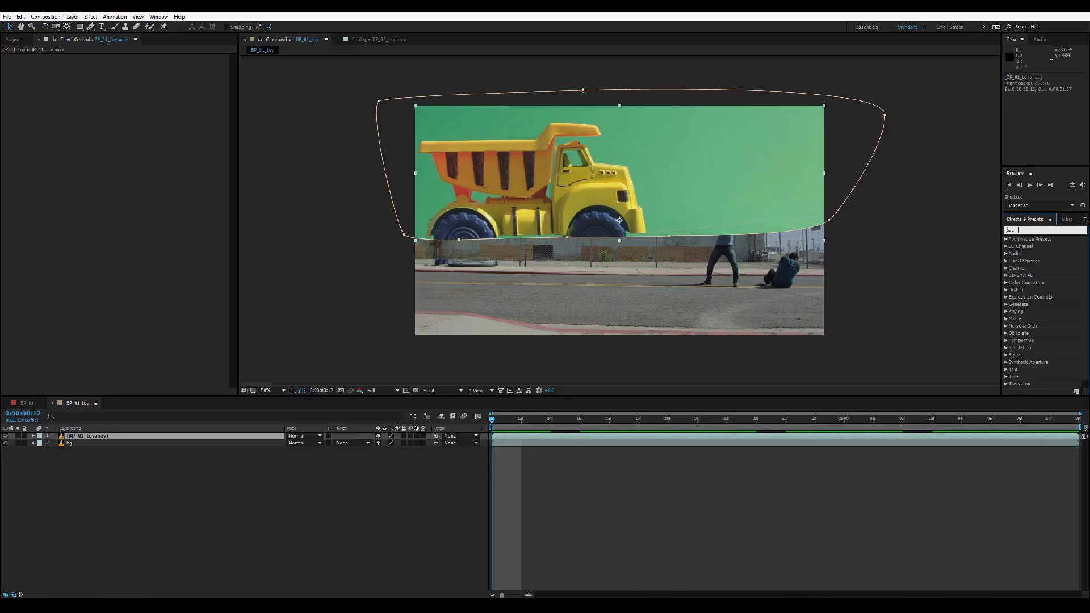
# - Apply Keylight (1.2) to the truck layer and sample the green screen as Screen Colour
pyautogui.write('keylig')
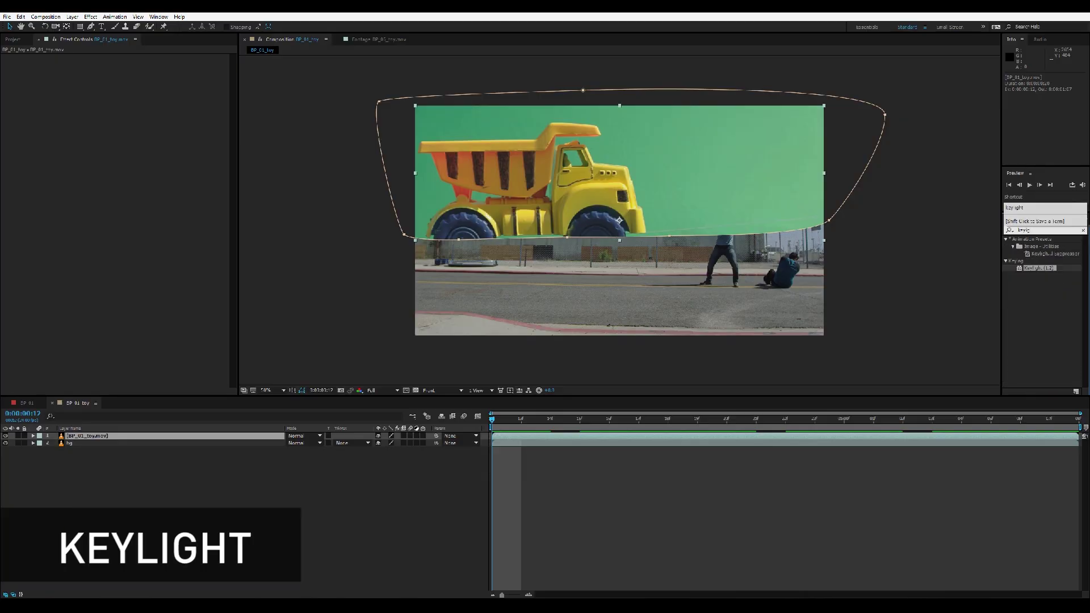
pyautogui.doubleClick(1033, 269)
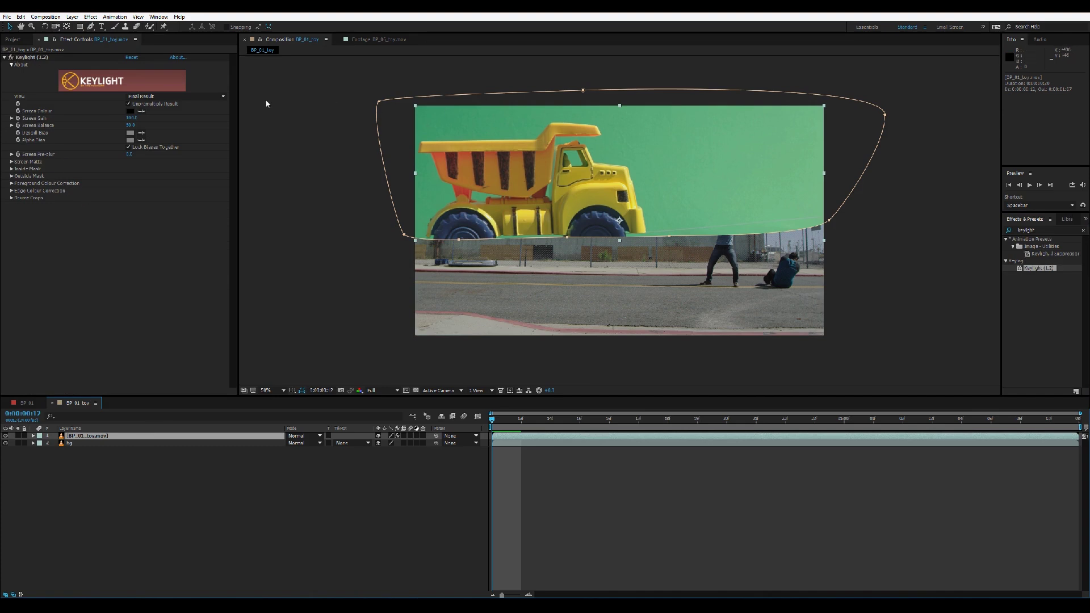
pyautogui.click(144, 113)
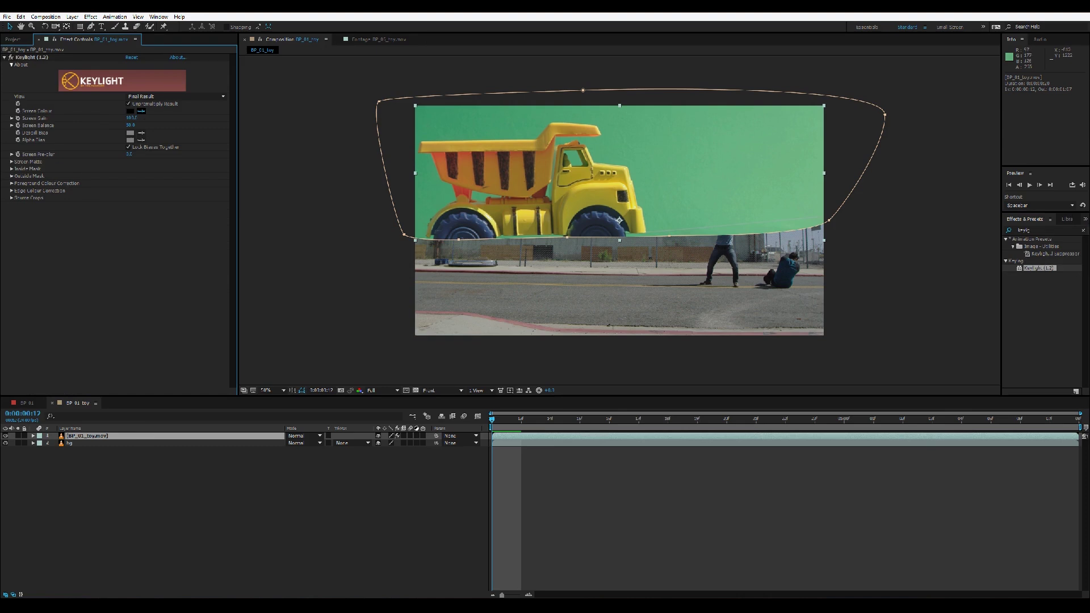
pyautogui.click(689, 157)
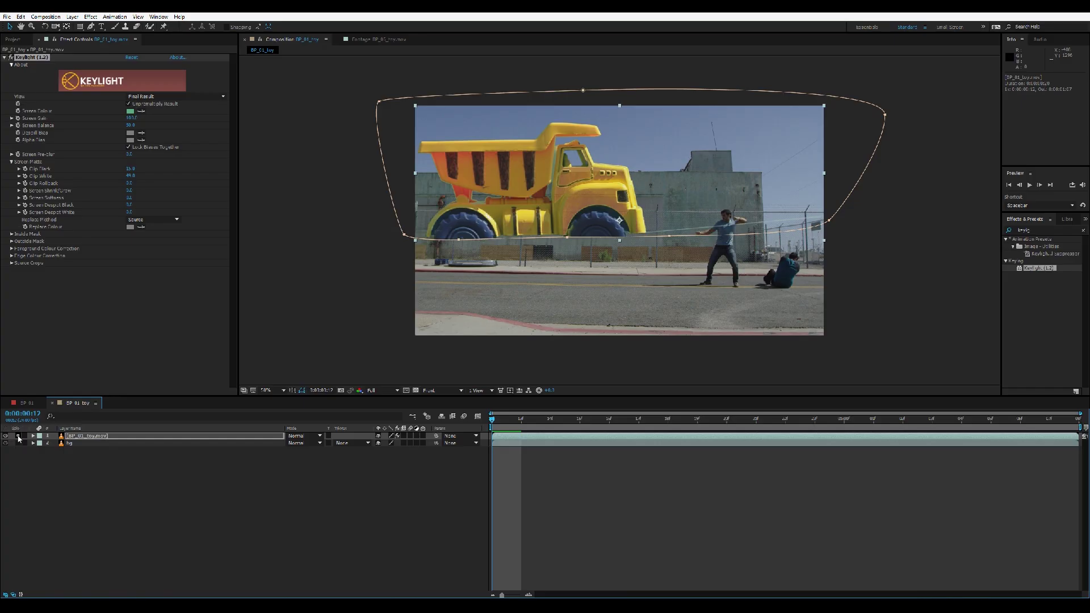
# - Solo the truck layer and set Keylight's Replace Method to Source
pyautogui.click(17, 436)
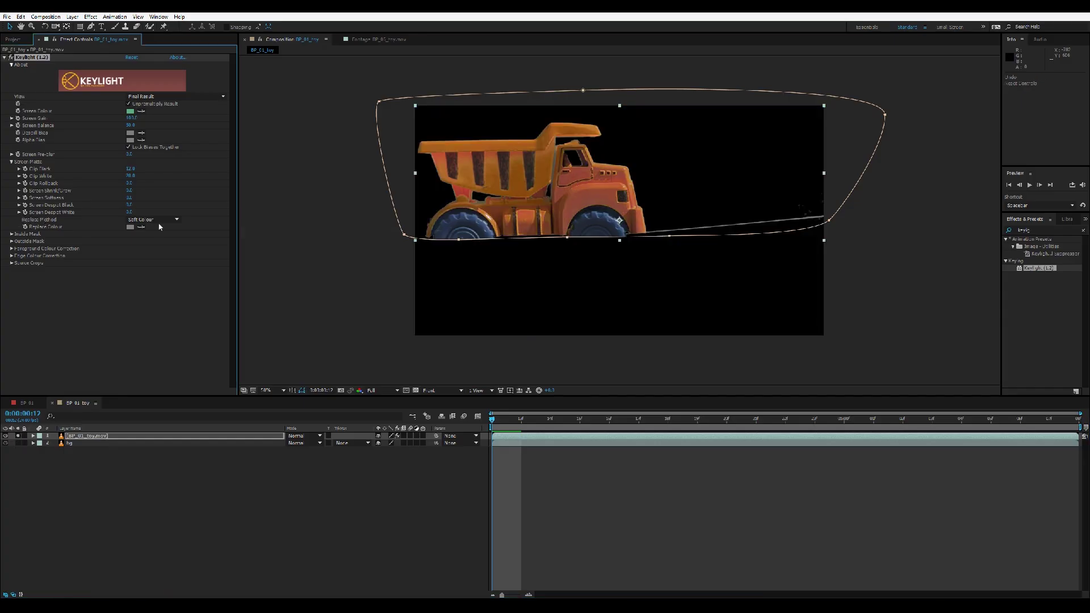
pyautogui.click(159, 221)
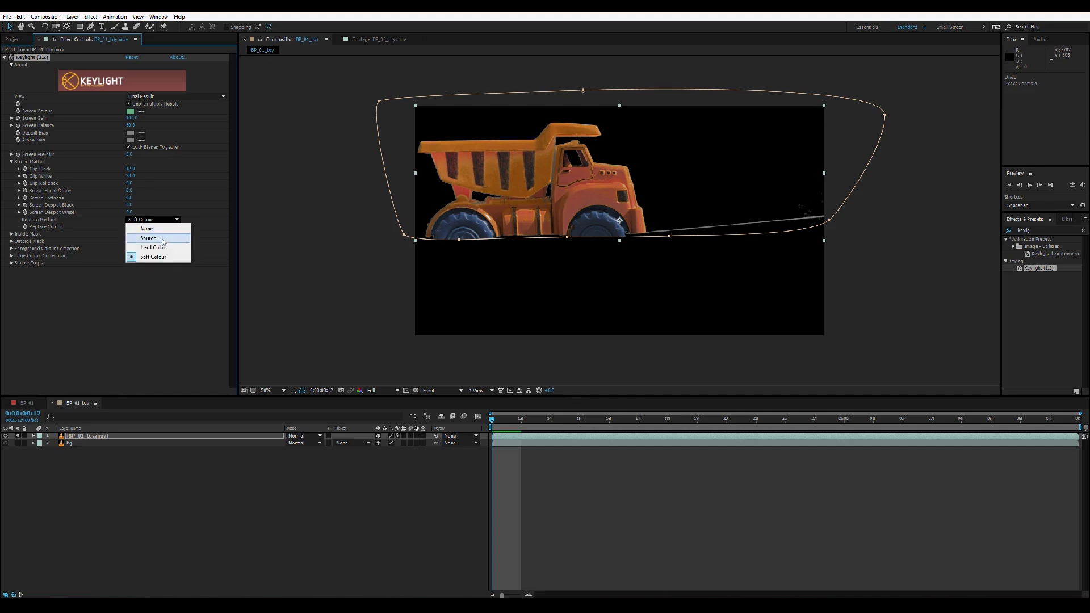
pyautogui.click(163, 239)
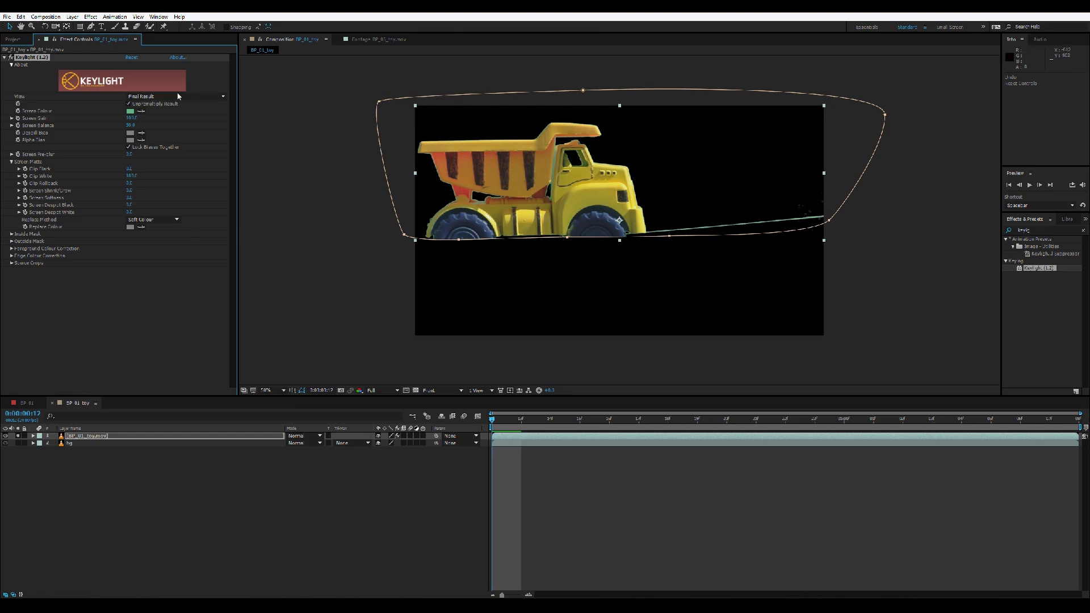
# - Switch Keylight's View to Screen Matte, set Clip Black to 20, then scrub it further
pyautogui.click(160, 98)
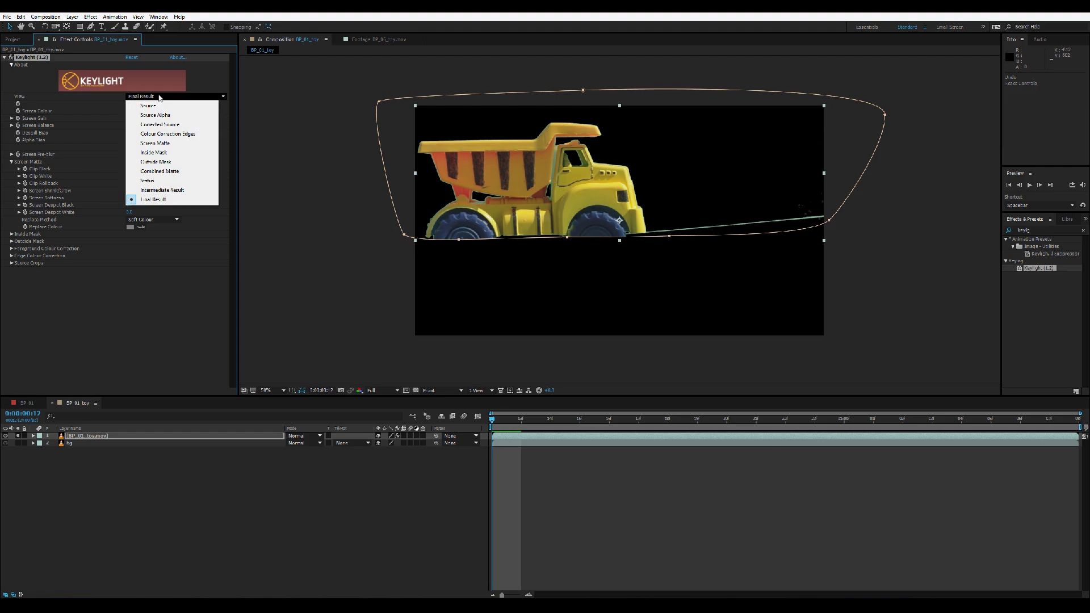
pyautogui.click(172, 145)
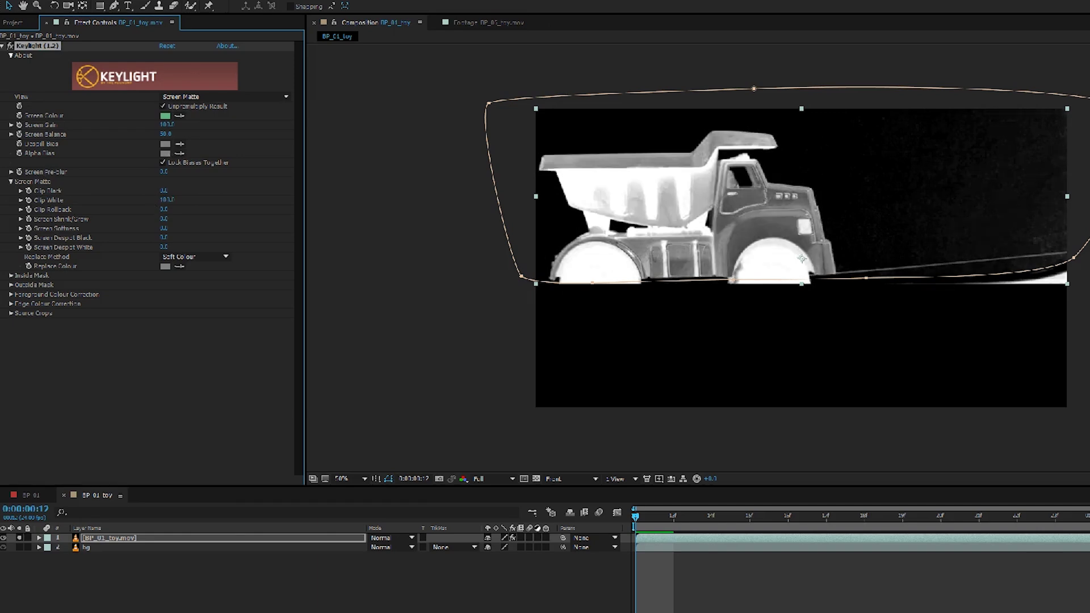
pyautogui.click(164, 191)
pyautogui.write('20')
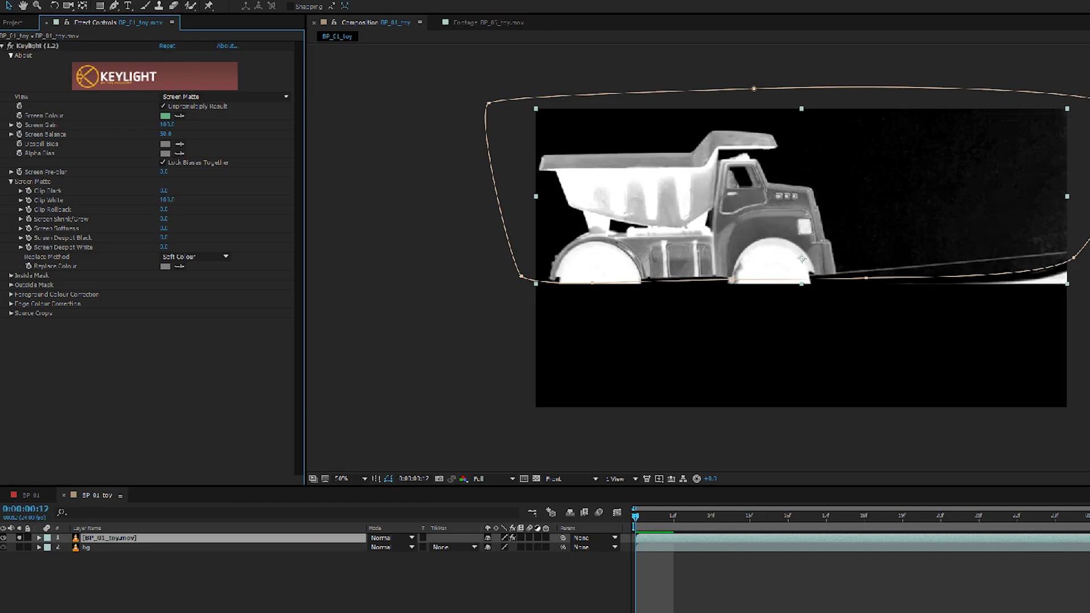
pyautogui.press('Return')
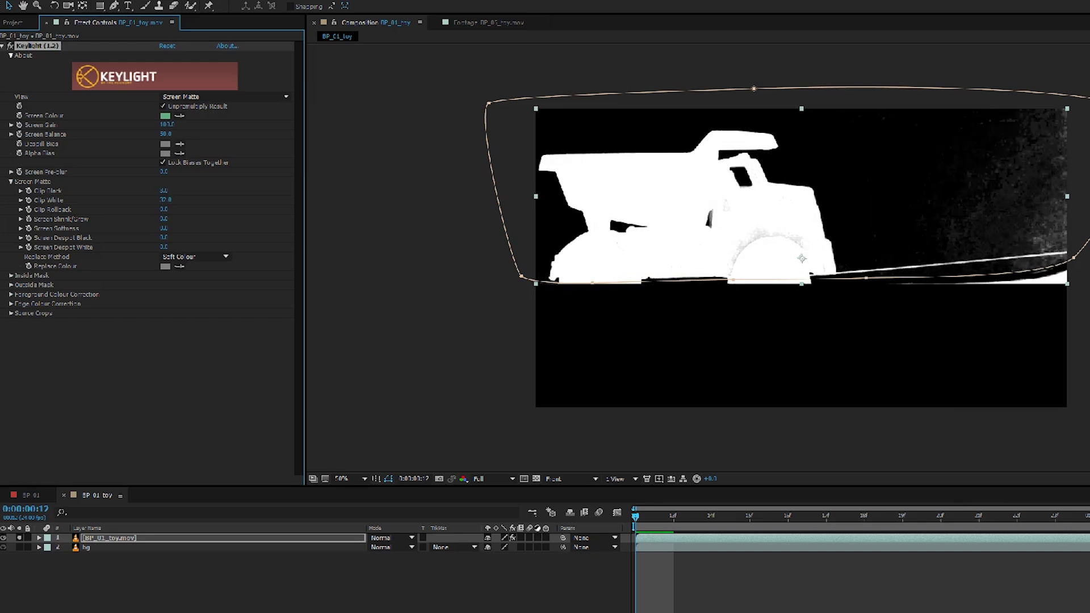
pyautogui.moveTo(163, 190); pyautogui.dragTo(142, 200)
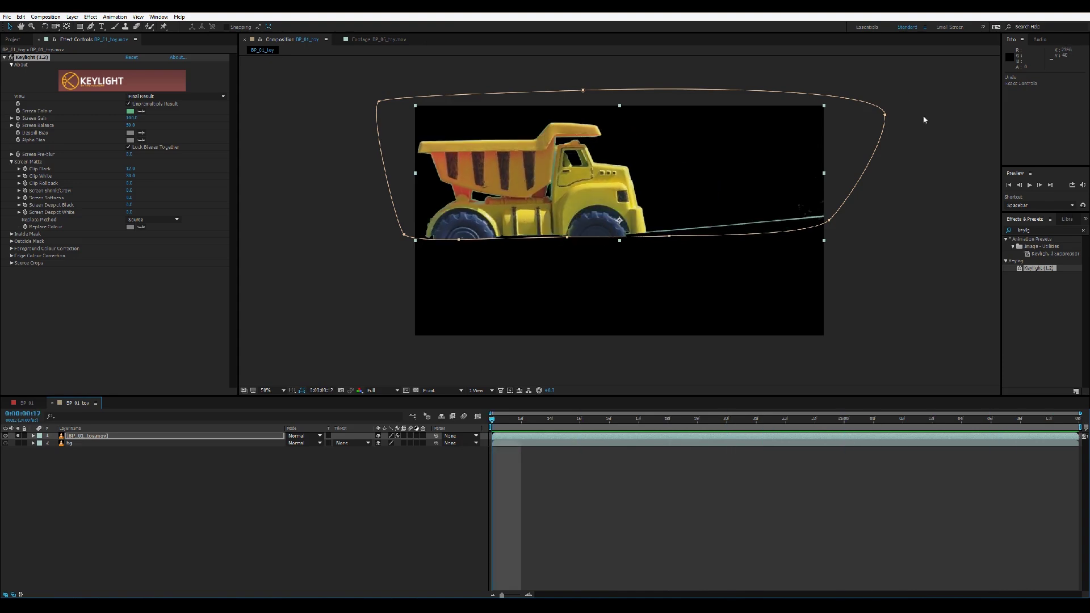
# - Drag the mask's top-right vertex and lower right edge inward toward the truck
pyautogui.moveTo(885, 115); pyautogui.dragTo(802, 110)
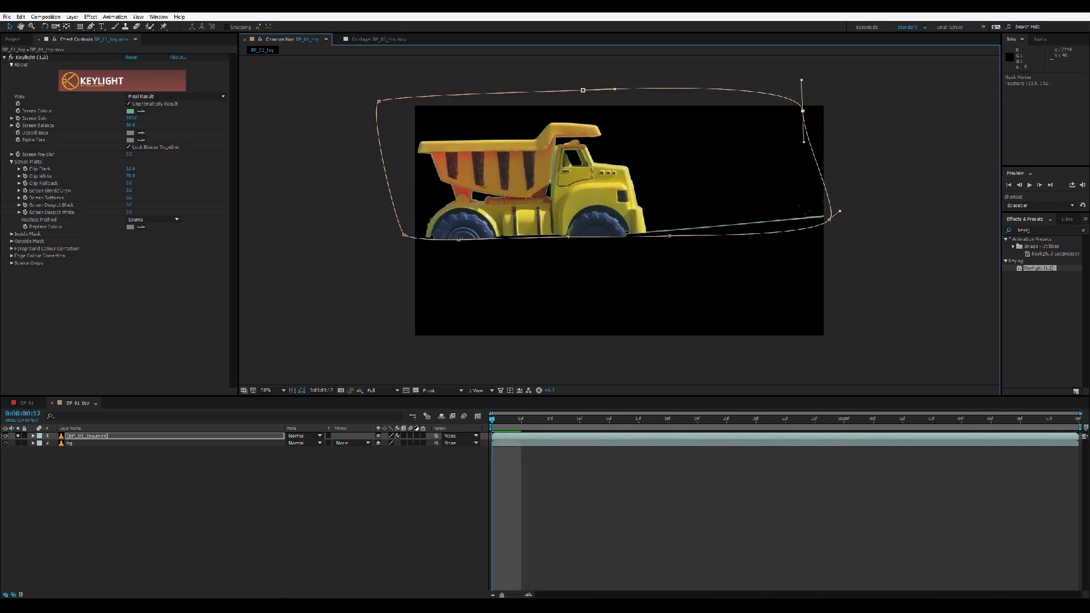
pyautogui.moveTo(829, 218); pyautogui.dragTo(770, 238)
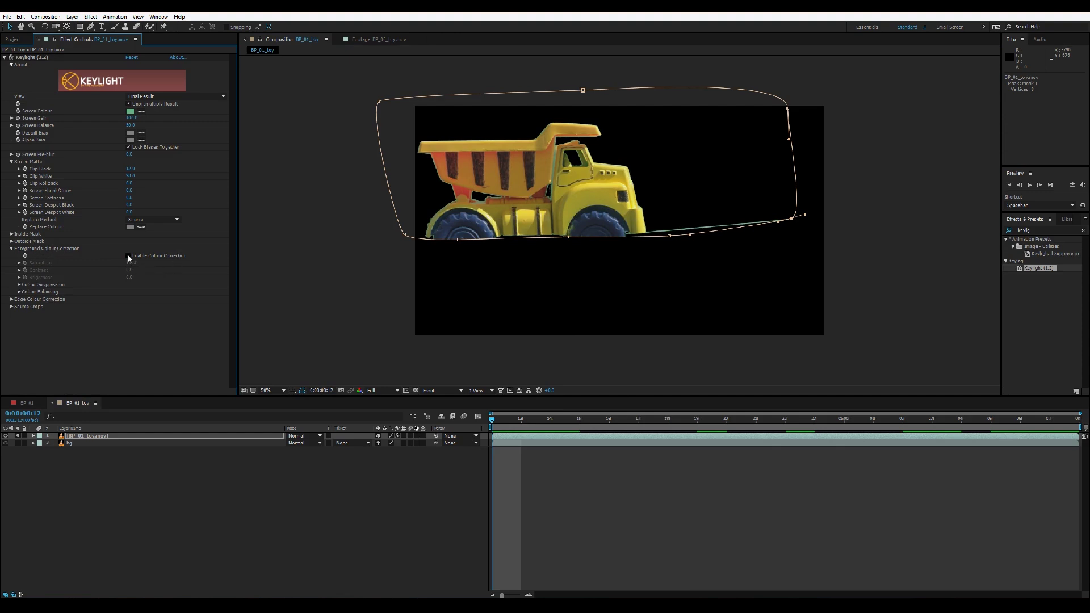
# - Tick Enable Colour Correction under Keylight's Foreground Colour Correction and zoom the viewer to 100%
pyautogui.click(129, 256)
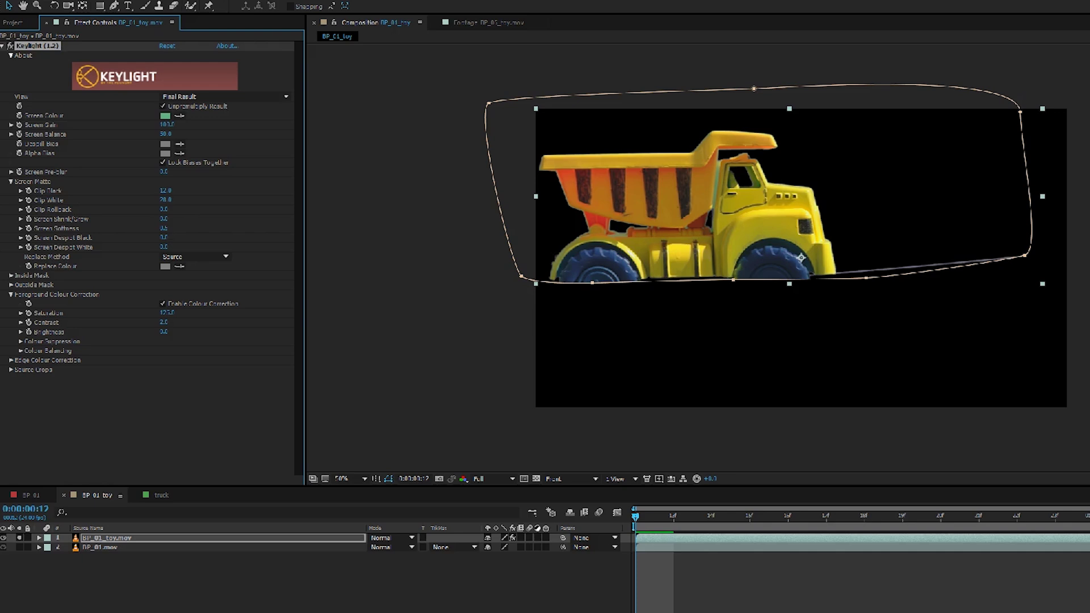
pyautogui.press('z')
pyautogui.click(511, 214)
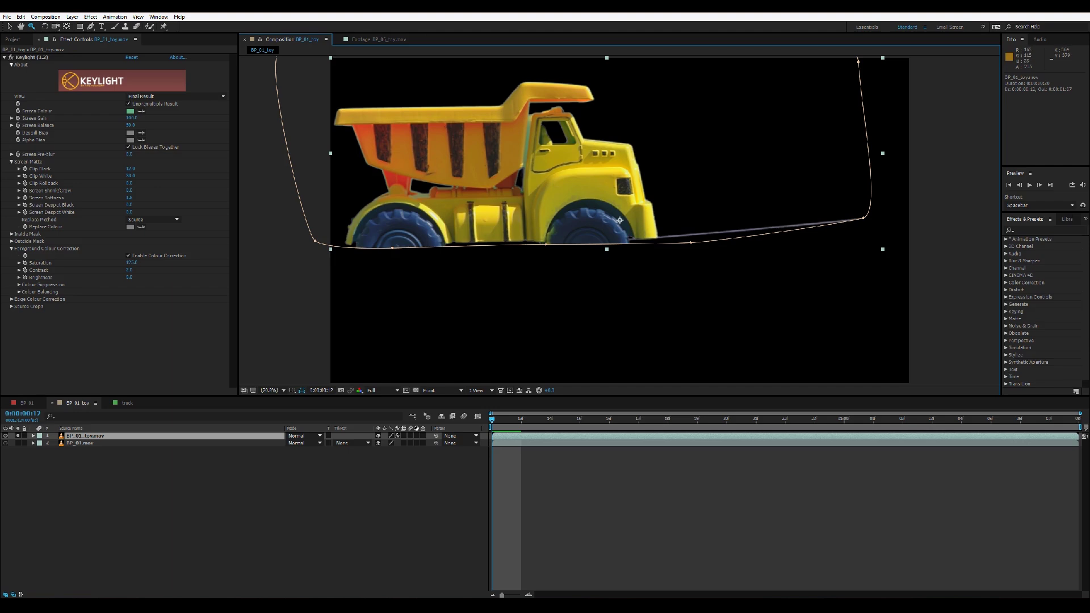
# - Apply Spill Suppressor to the truck layer and lower Suppression from 100 to 57
pyautogui.click(1022, 230)
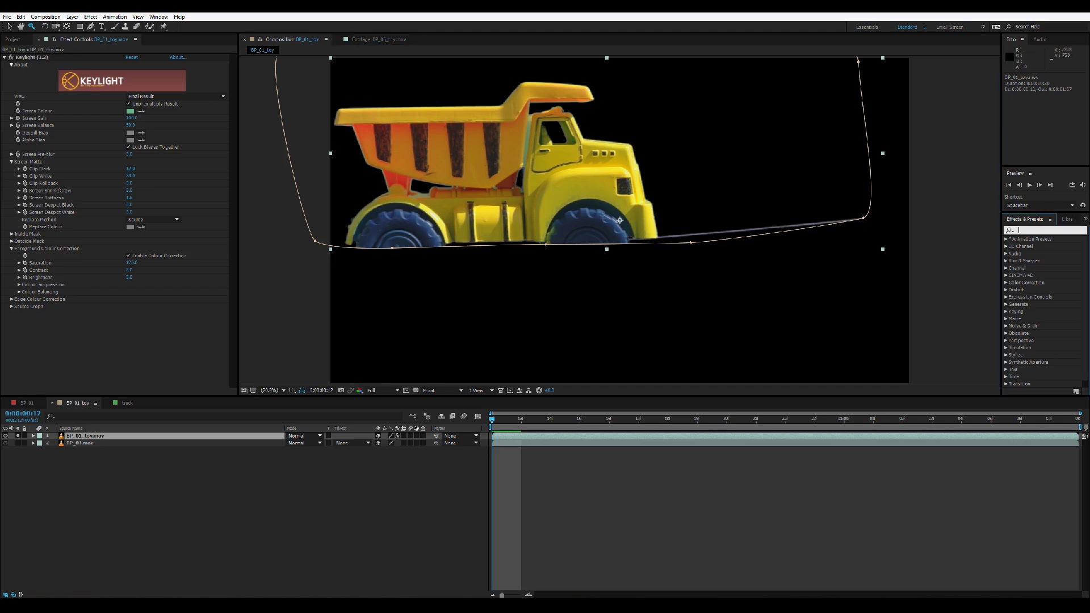
pyautogui.write('spill')
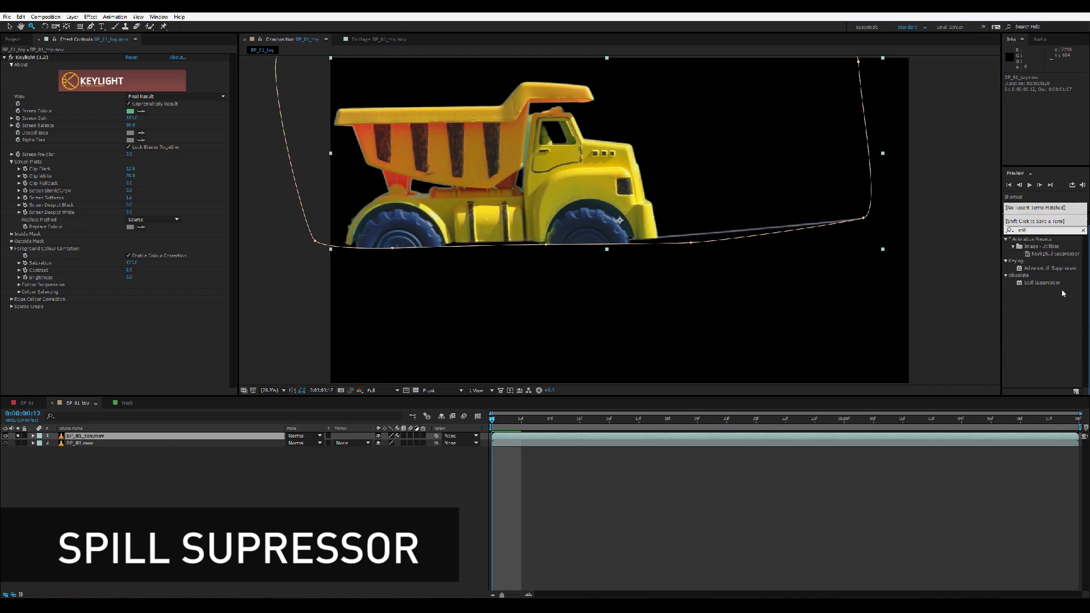
pyautogui.doubleClick(1052, 284)
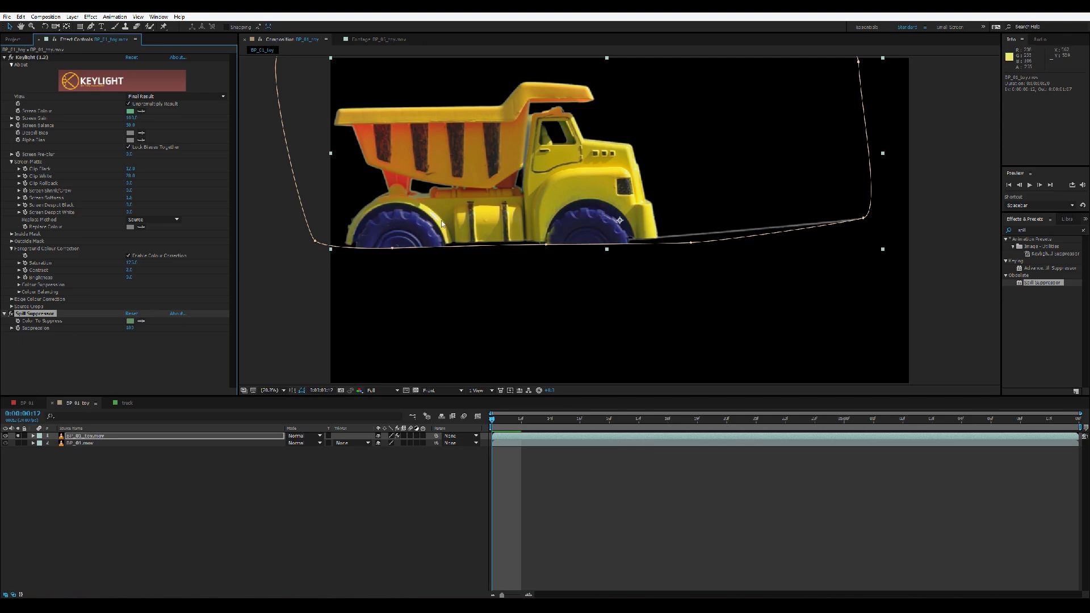
pyautogui.moveTo(129, 328); pyautogui.dragTo(14, 317)
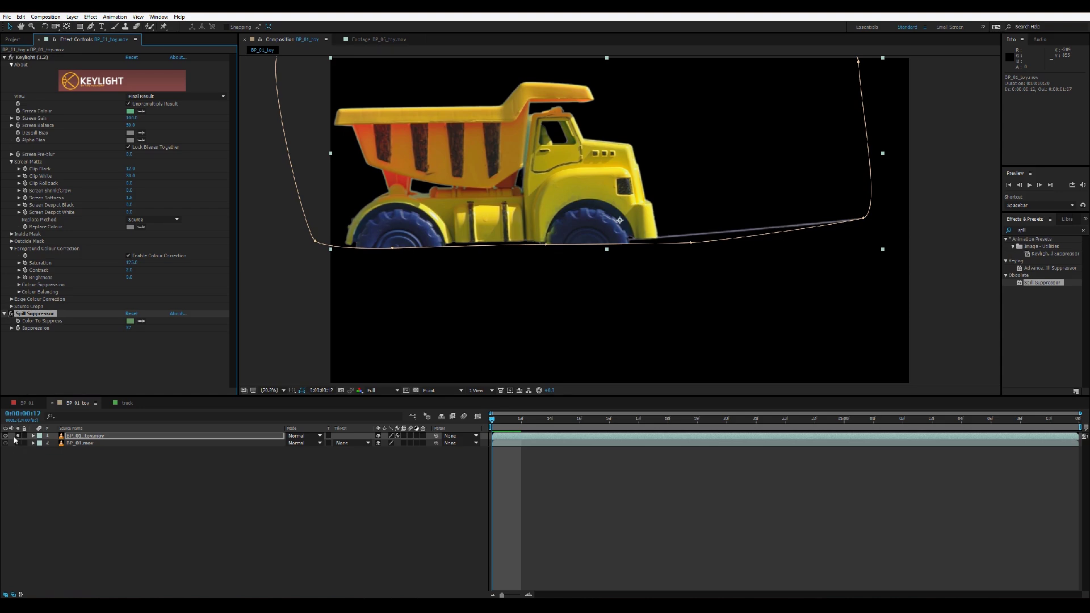
# - Unsolo the truck layer to bring back the street background, then preview the composite
pyautogui.click(17, 436)
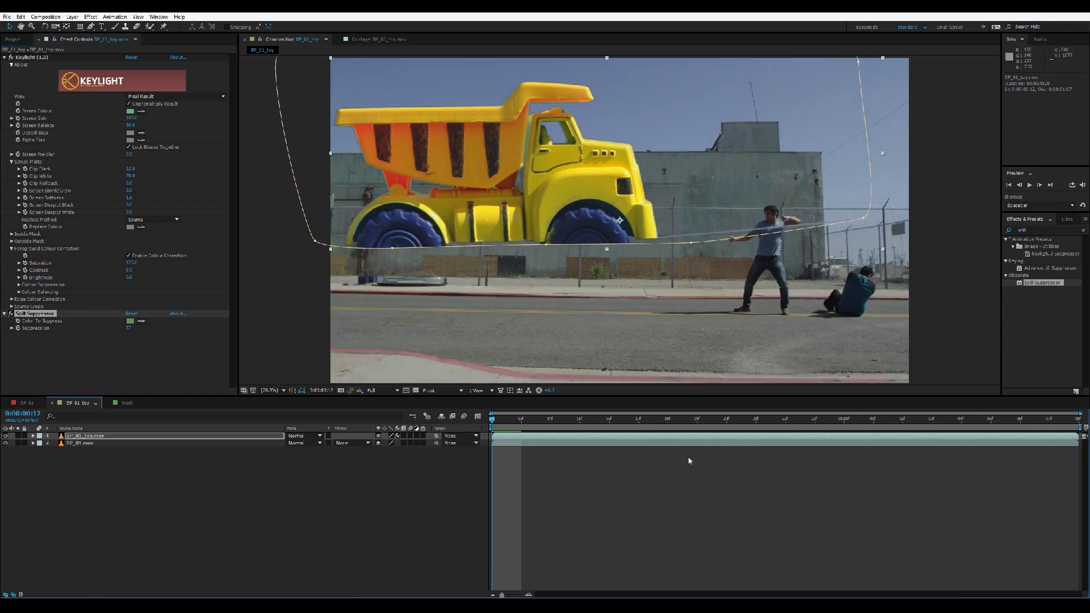
pyautogui.press('space')
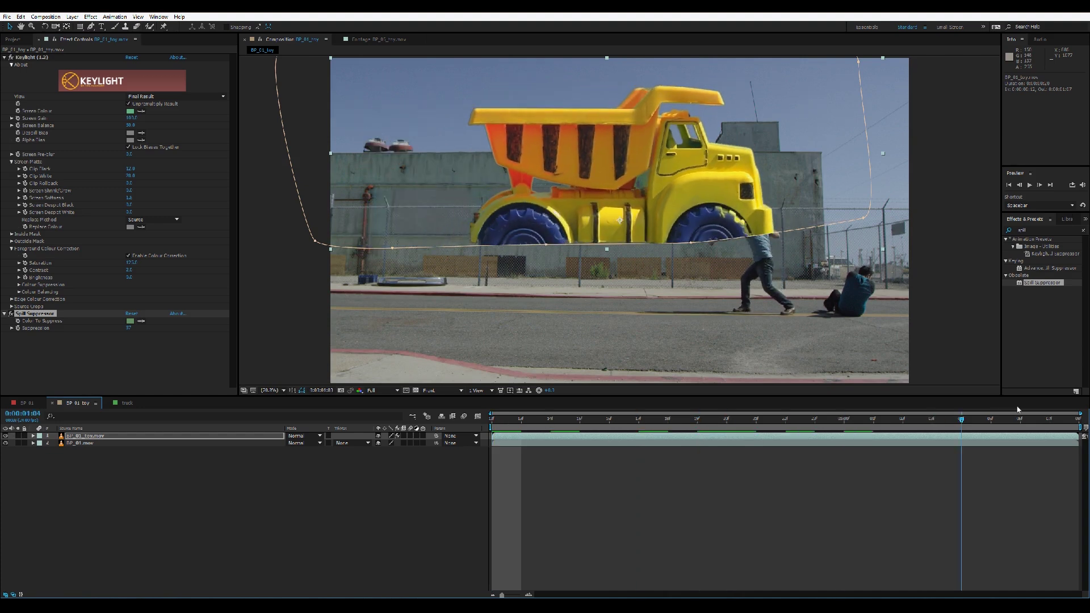